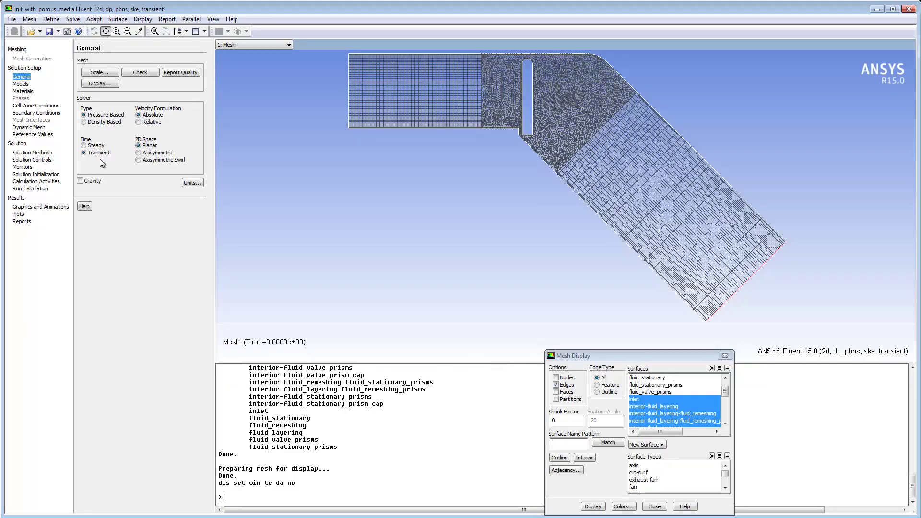
- Review the defined models, the fluid and solid materials, and the cell zone conditions of the case
click(21, 84)
click(87, 86)
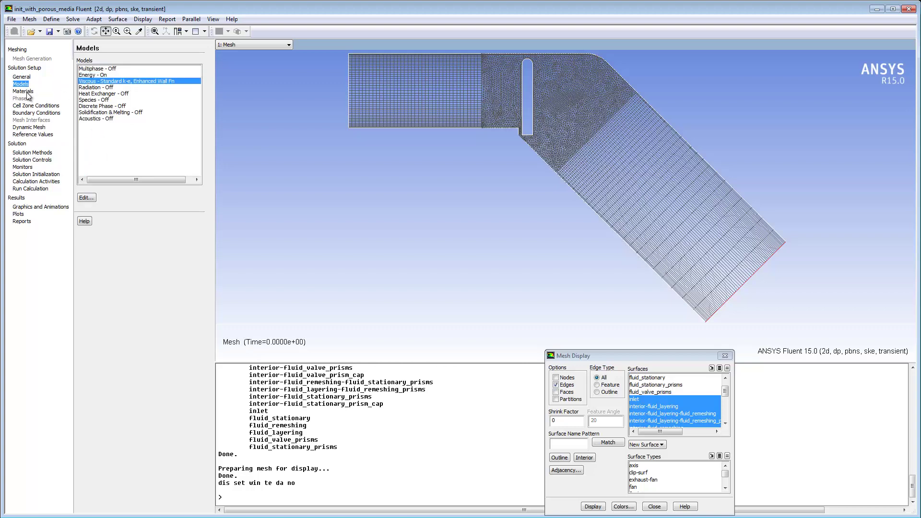
click(27, 92)
click(93, 75)
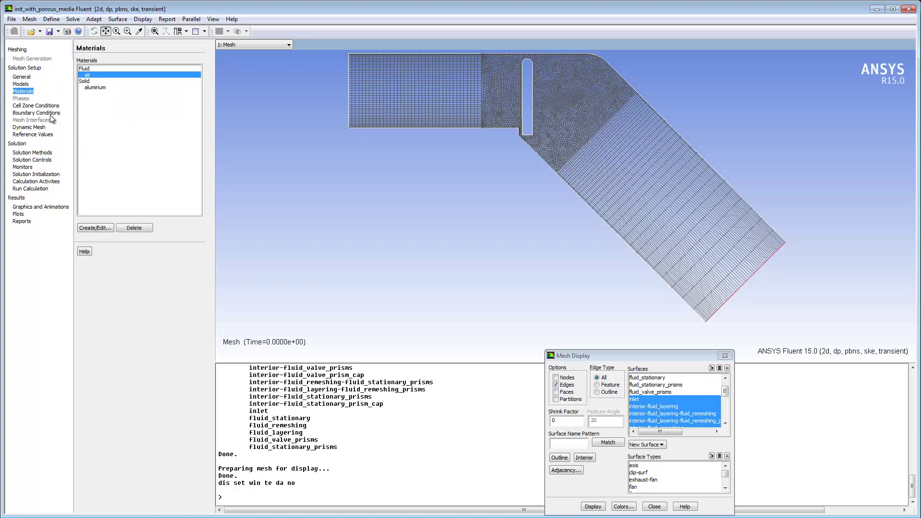
click(37, 106)
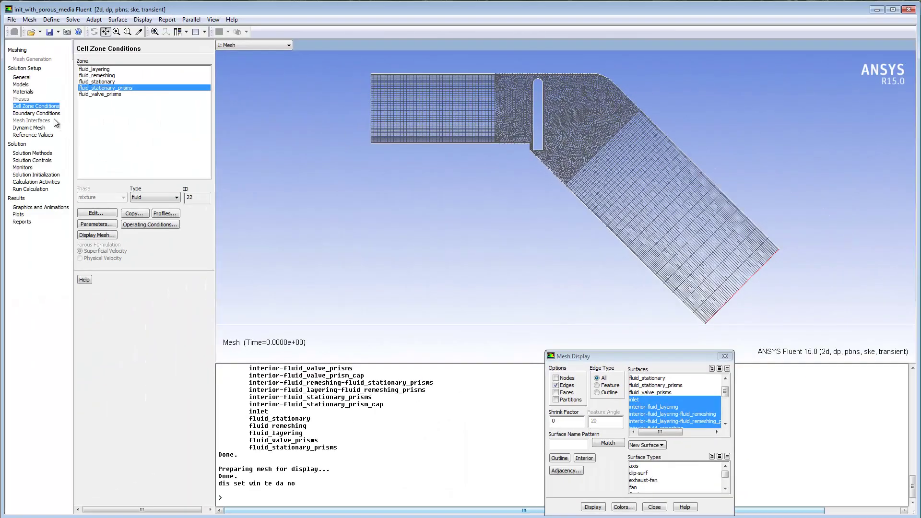
- Review the pressure-outlet settings of the outlet zone in the boundary conditions
click(54, 114)
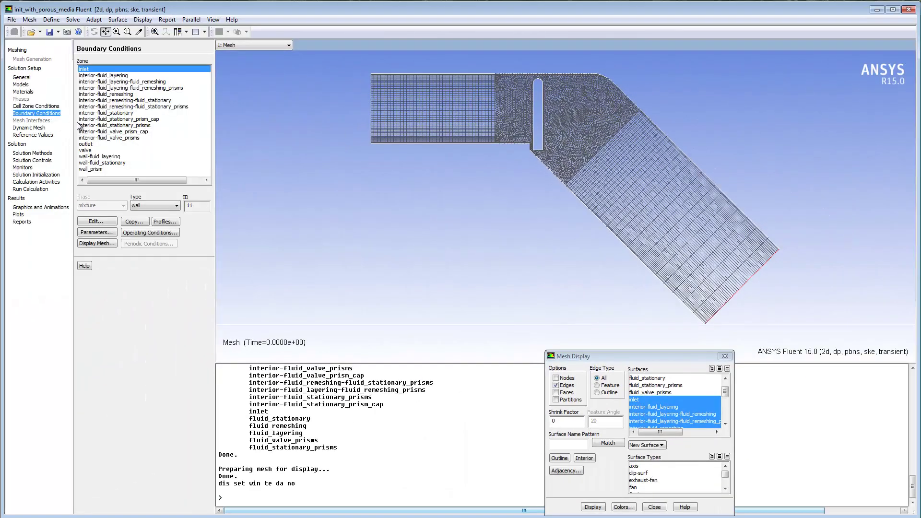
click(86, 144)
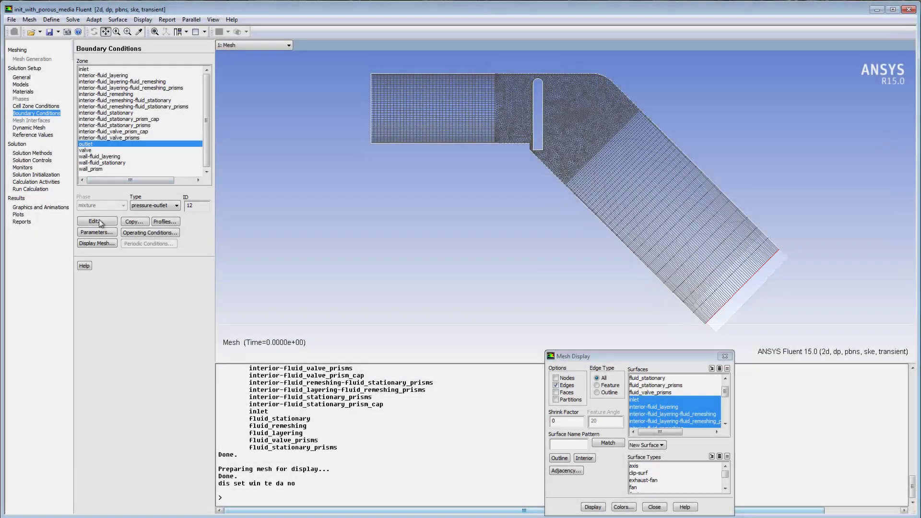
click(96, 221)
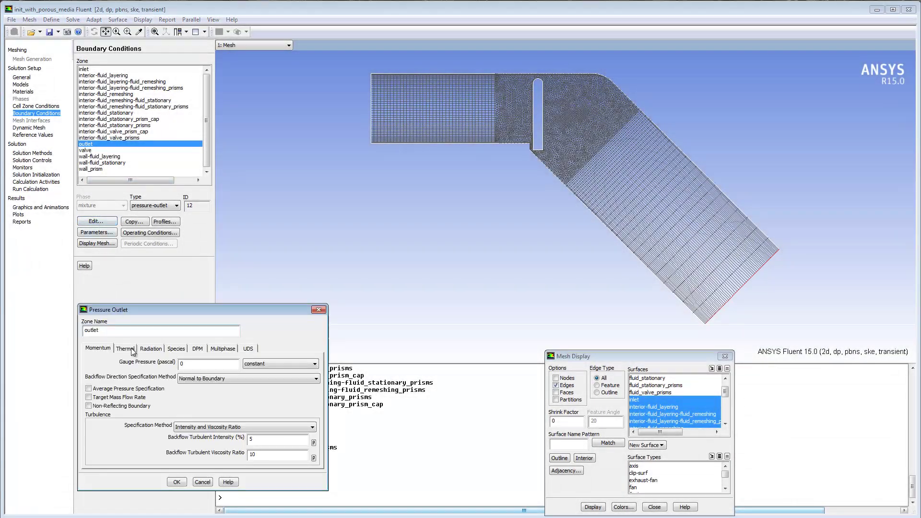
click(176, 482)
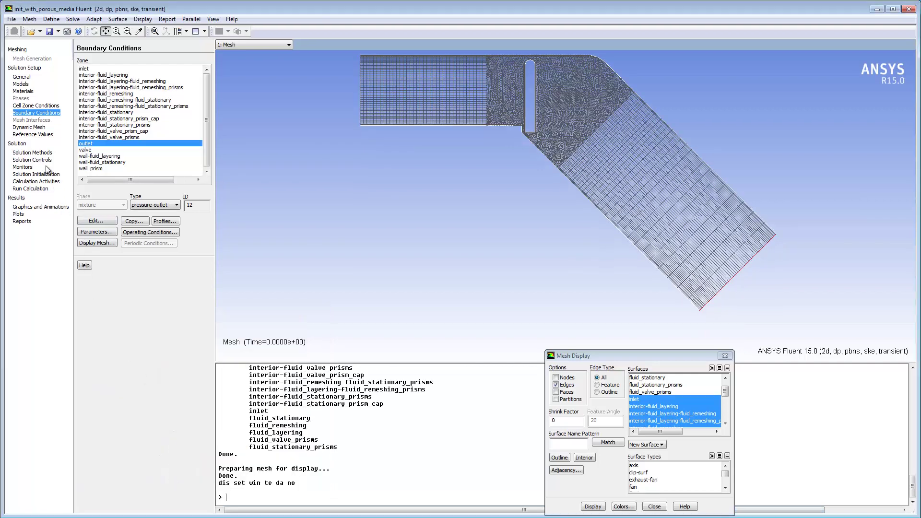
- Enable dynamic mesh with the smoothing, layering and remeshing methods, and turn on the Six DOF option
click(35, 130)
drag(513, 111, 515, 162)
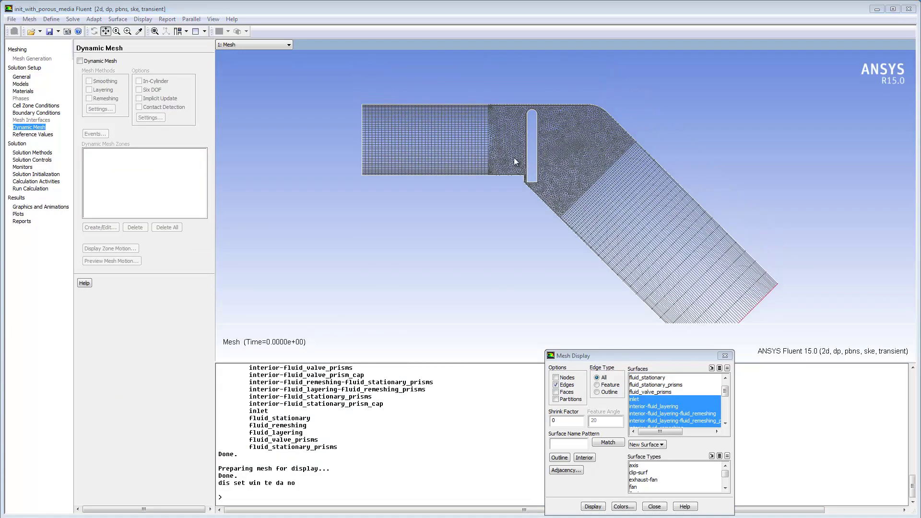
middle_drag(356, 100, 637, 215)
click(100, 61)
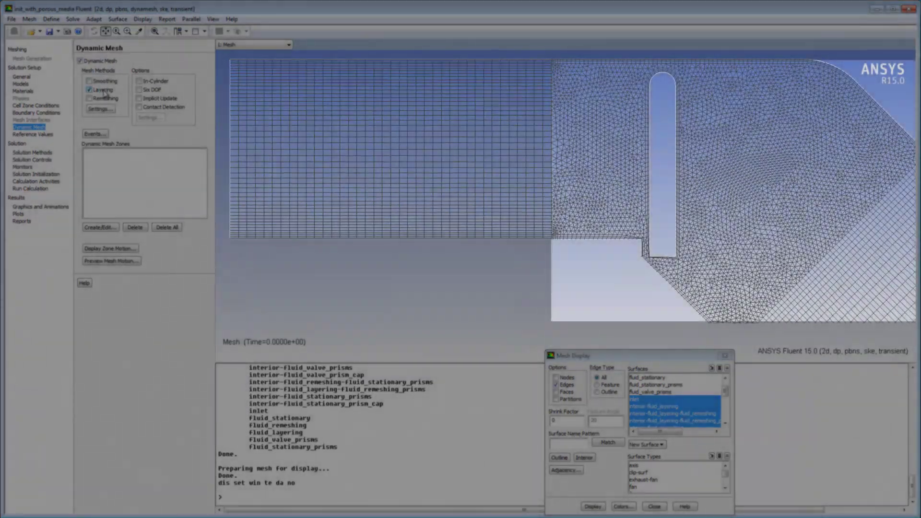
click(89, 90)
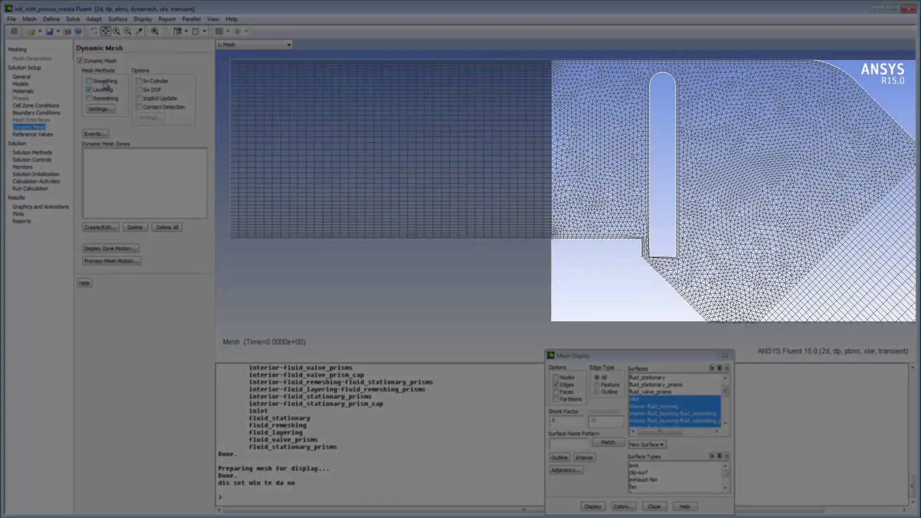
click(104, 82)
click(106, 98)
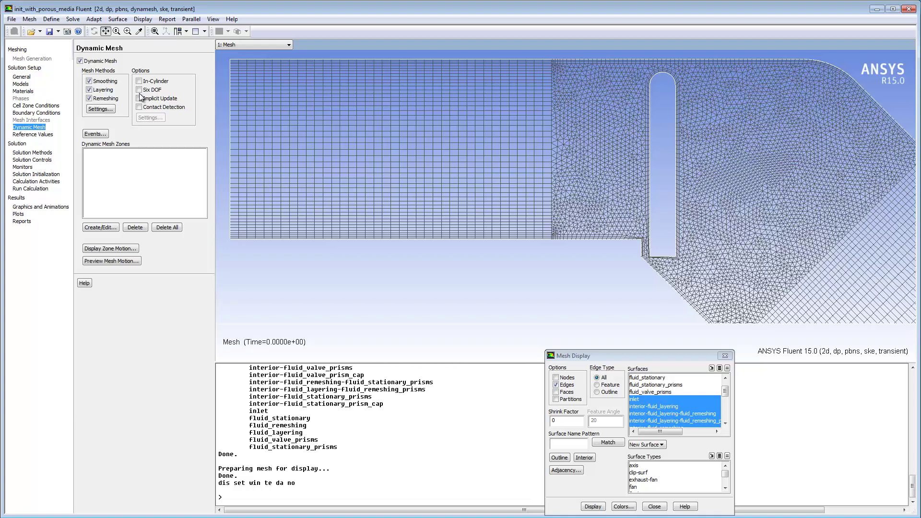
click(147, 91)
- Start a rigid-body dynamic mesh zone for inlet, draw the zone in the graphics view, and turn off its Six DOF option
click(99, 228)
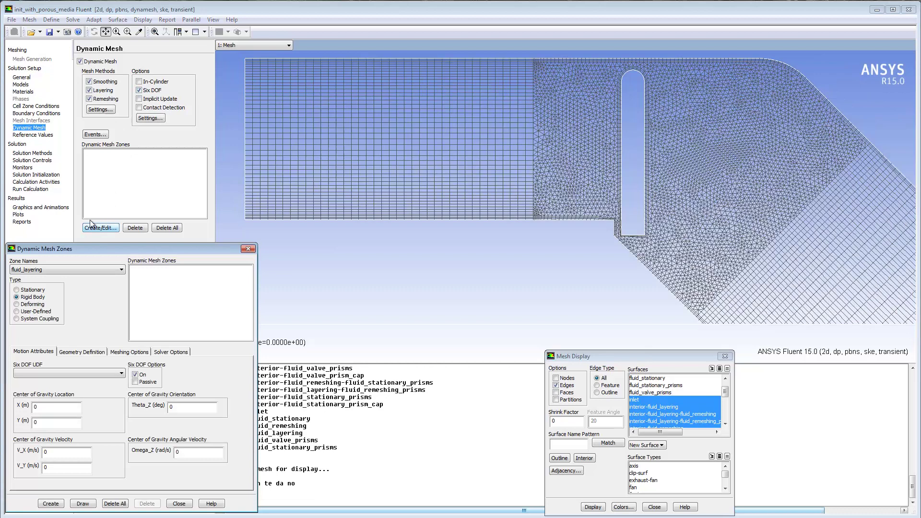
click(80, 268)
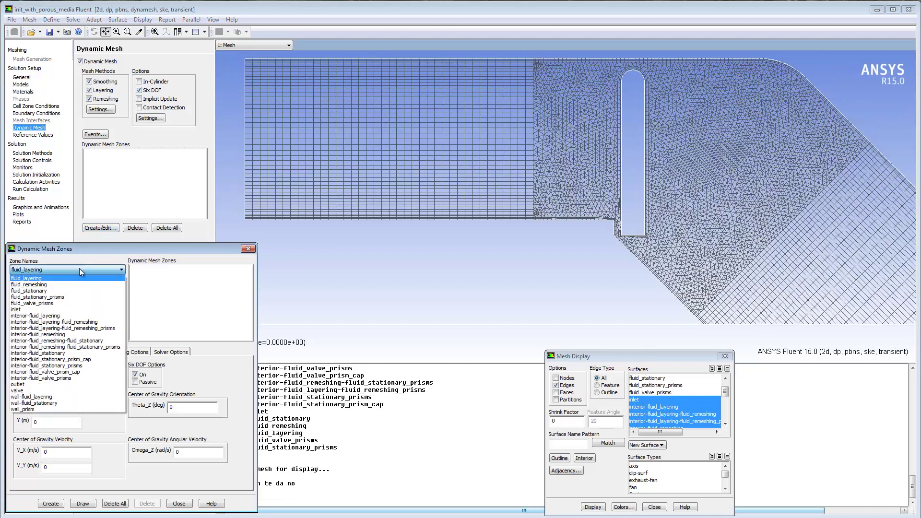
click(59, 310)
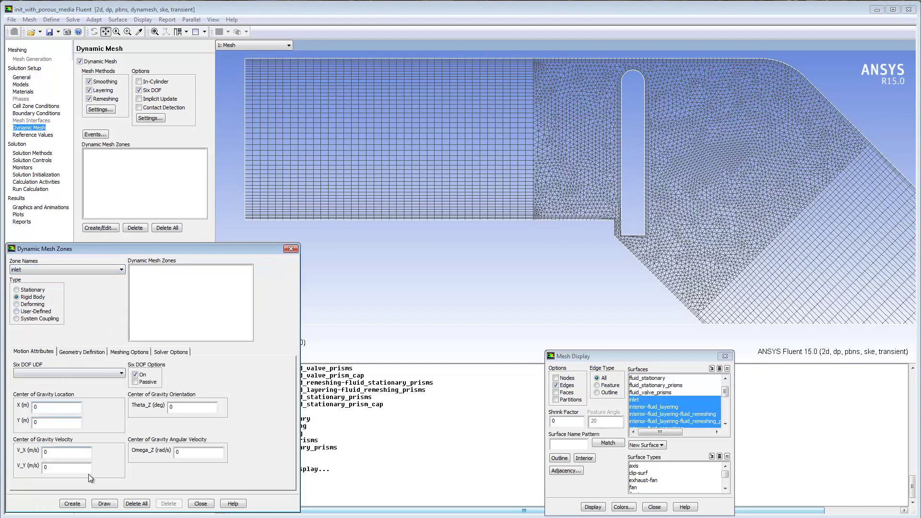
click(103, 505)
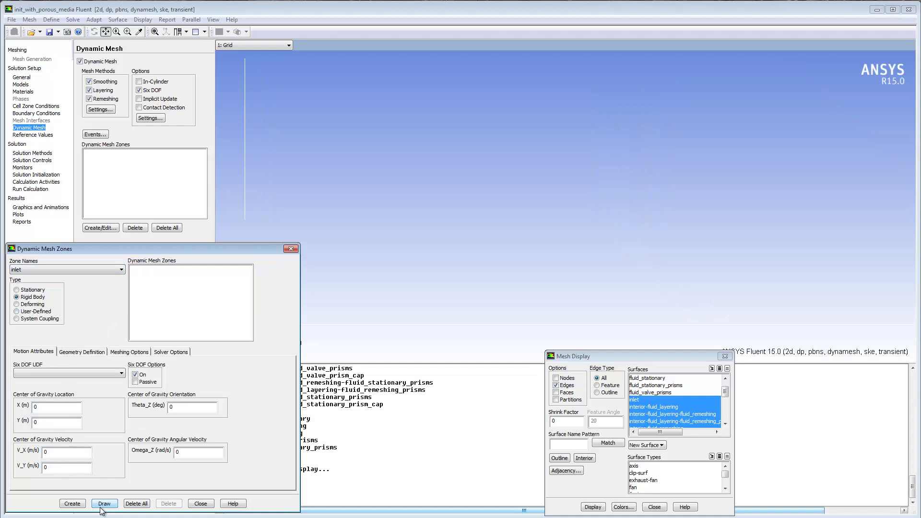
click(141, 376)
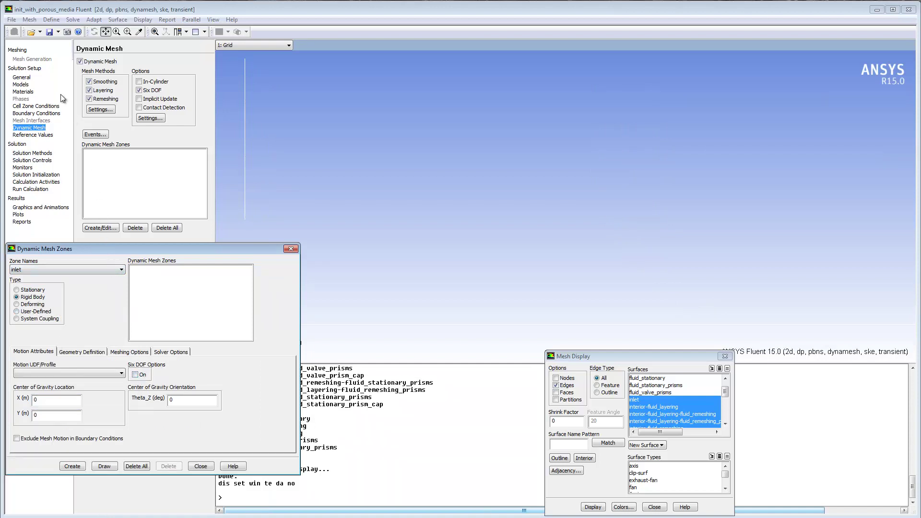
- Read the motion profile file translate_5.prof into the case
click(51, 20)
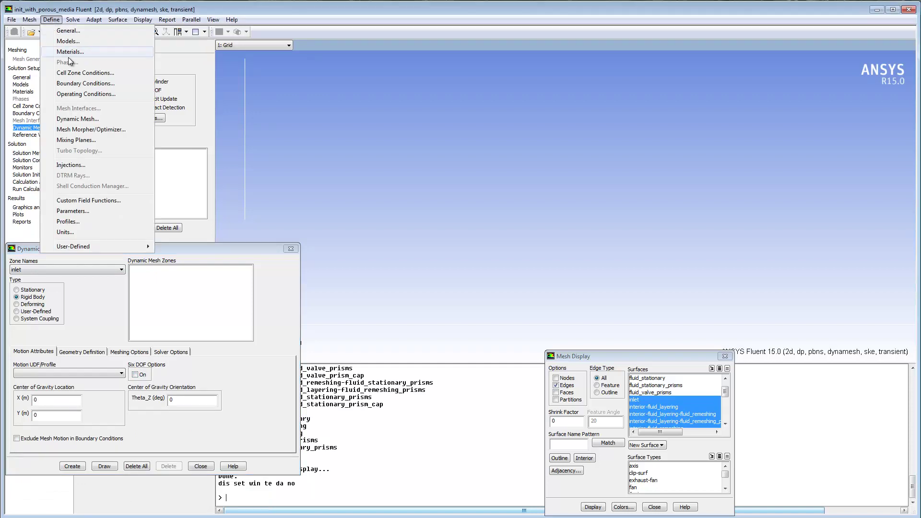
click(69, 222)
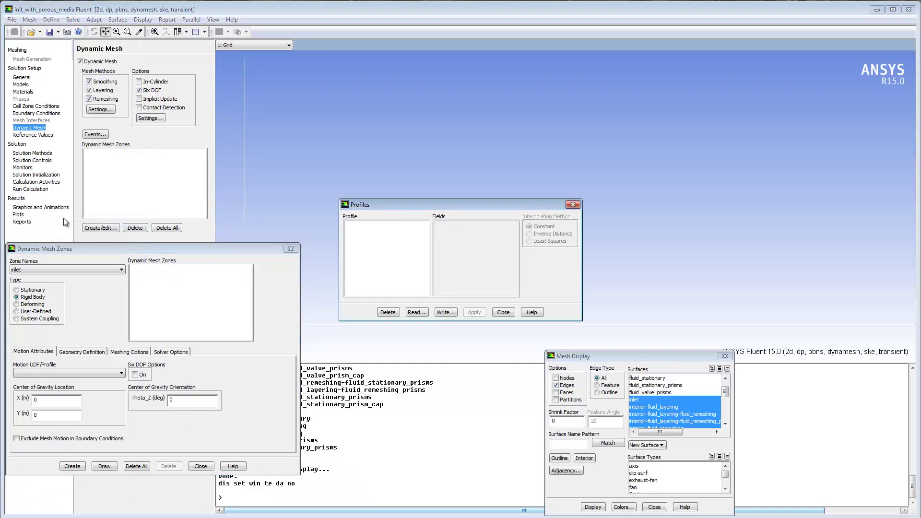
click(412, 311)
click(414, 235)
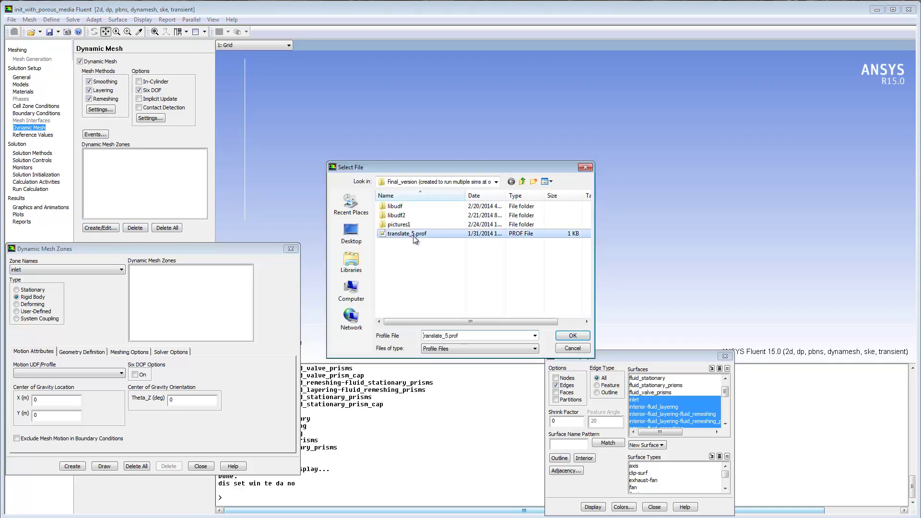
click(573, 335)
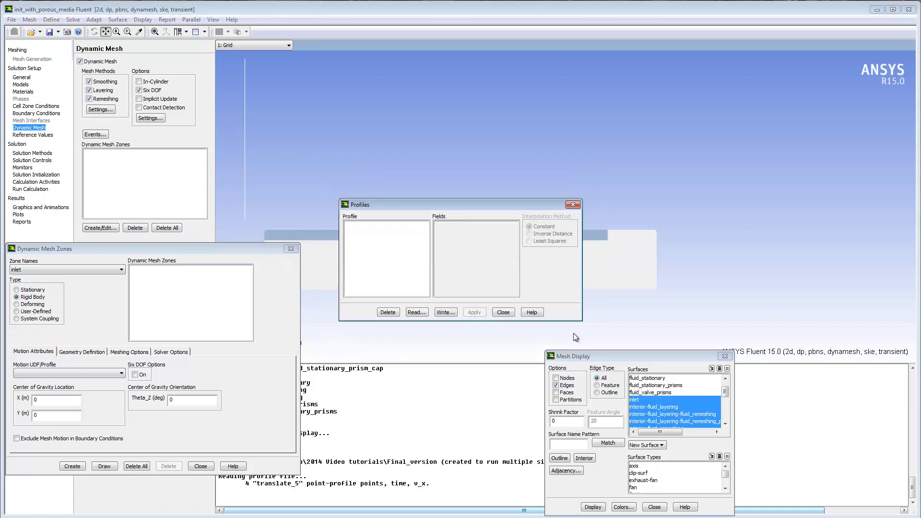
click(503, 313)
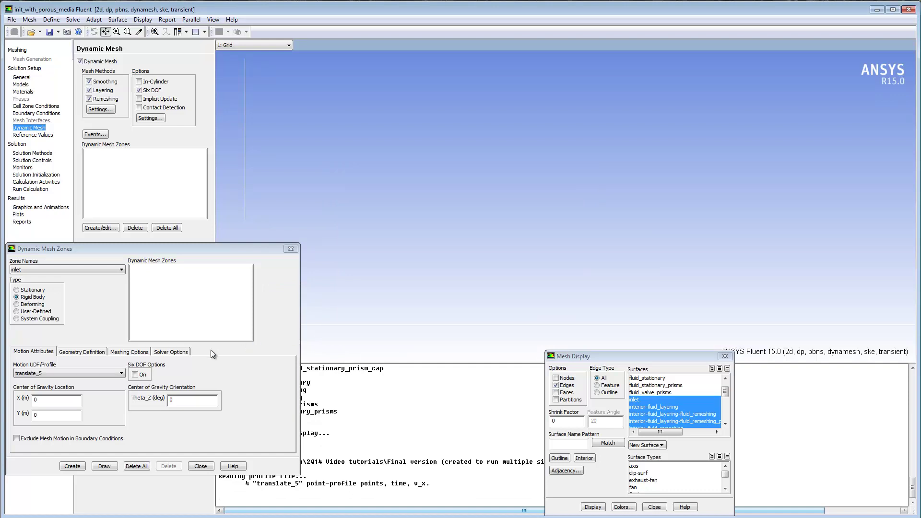
- Create the inlet rigid-body zone with motion profile translate_5 and a cell height of 0.01 m for the adjacent fluid_layering zone
click(105, 373)
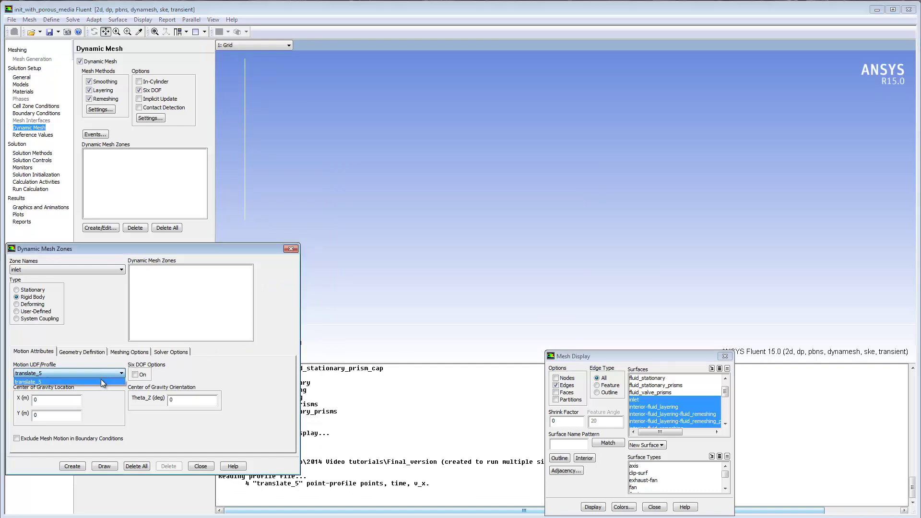
click(102, 380)
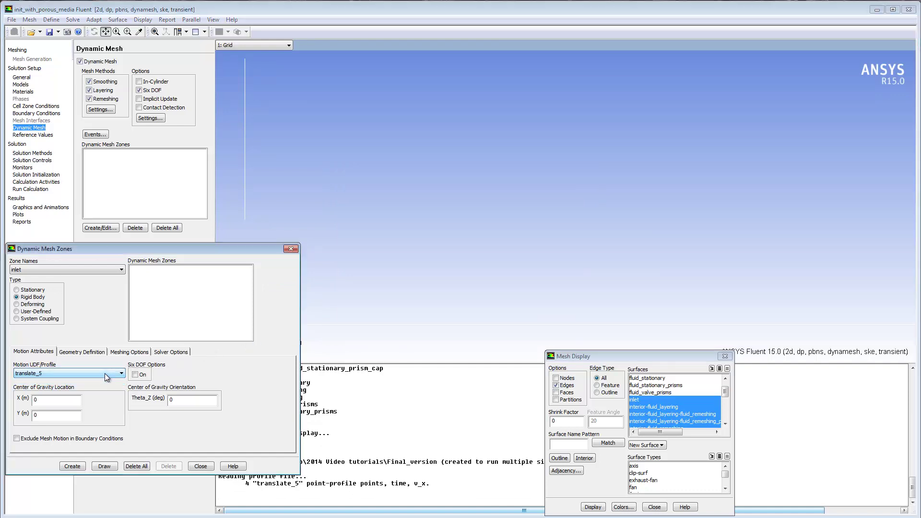
click(124, 353)
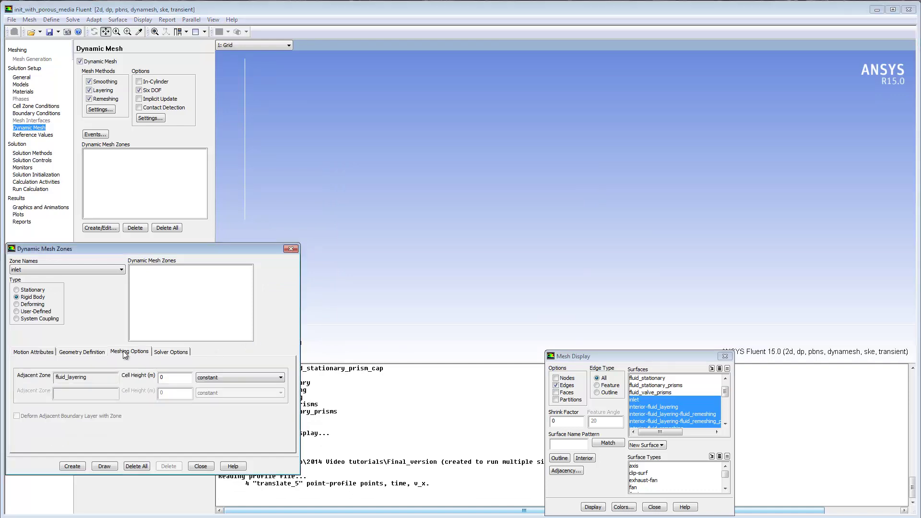
click(163, 377)
text(.01)
click(73, 467)
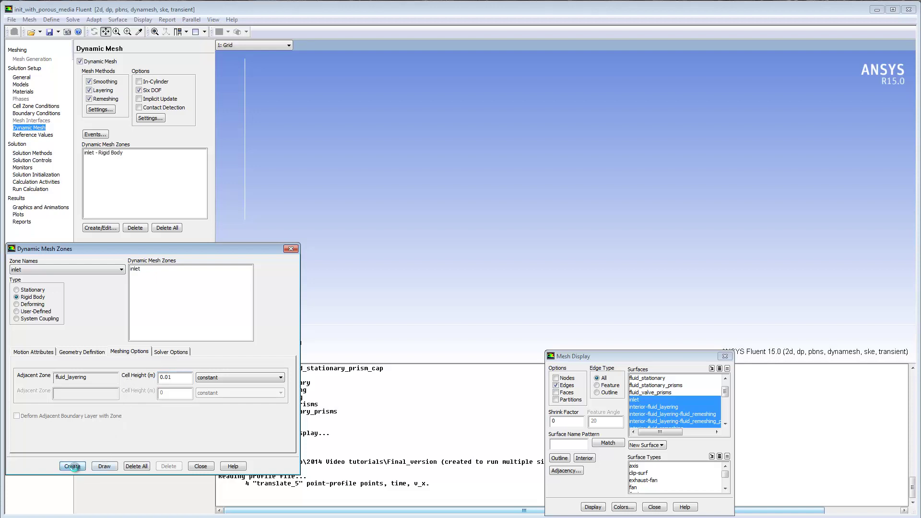
- Draw the fluid_layering zone and create it as a deforming dynamic mesh zone
click(85, 271)
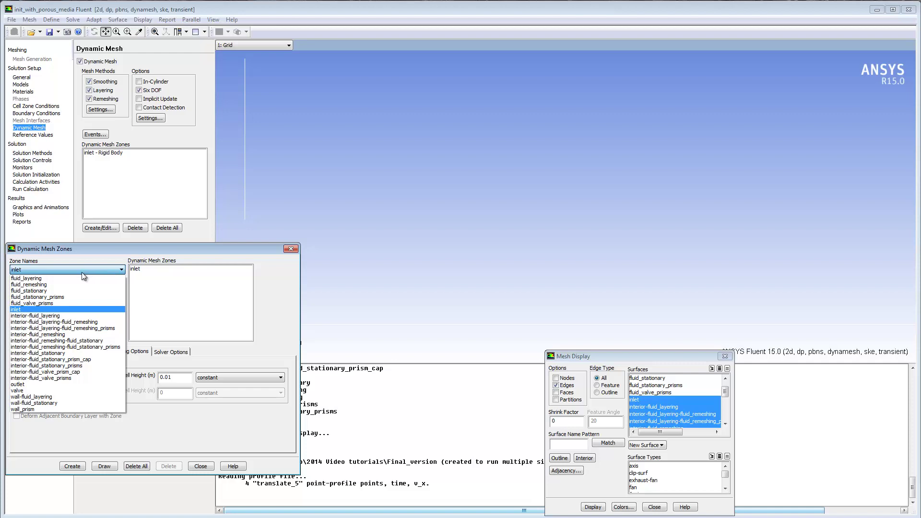
click(78, 281)
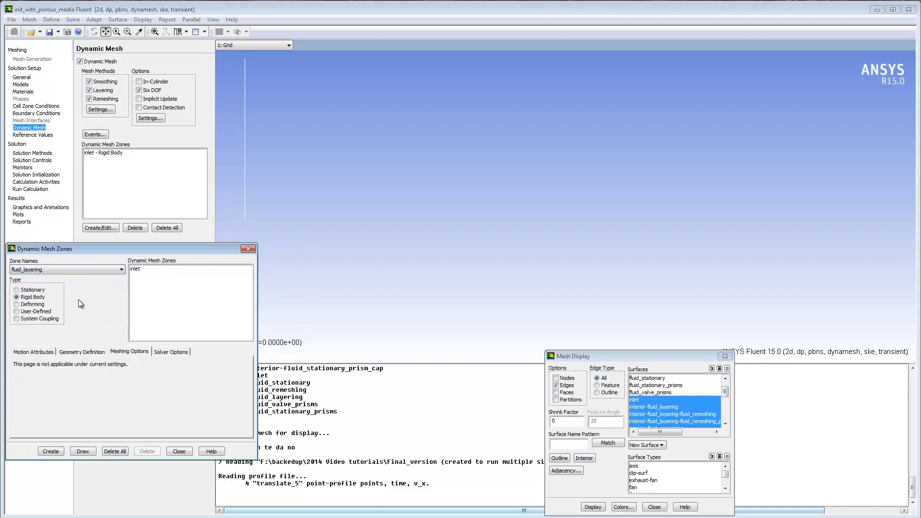
click(83, 452)
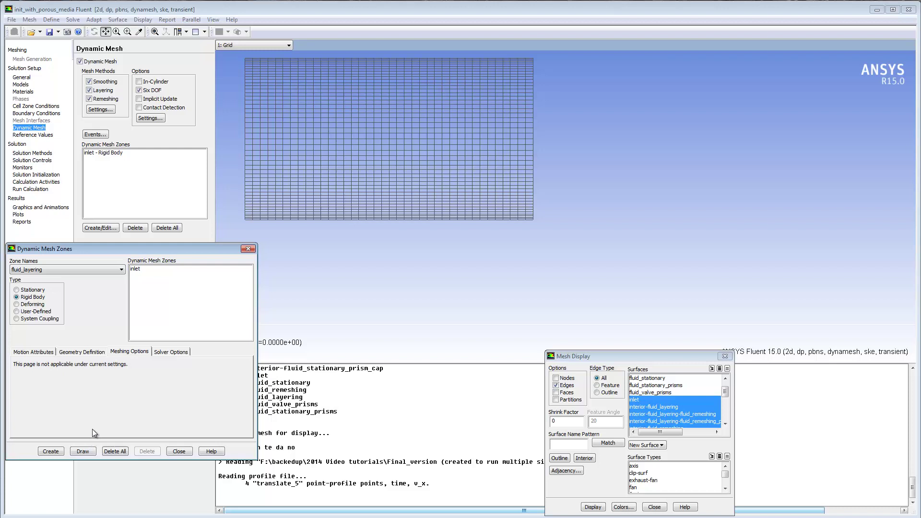
click(40, 307)
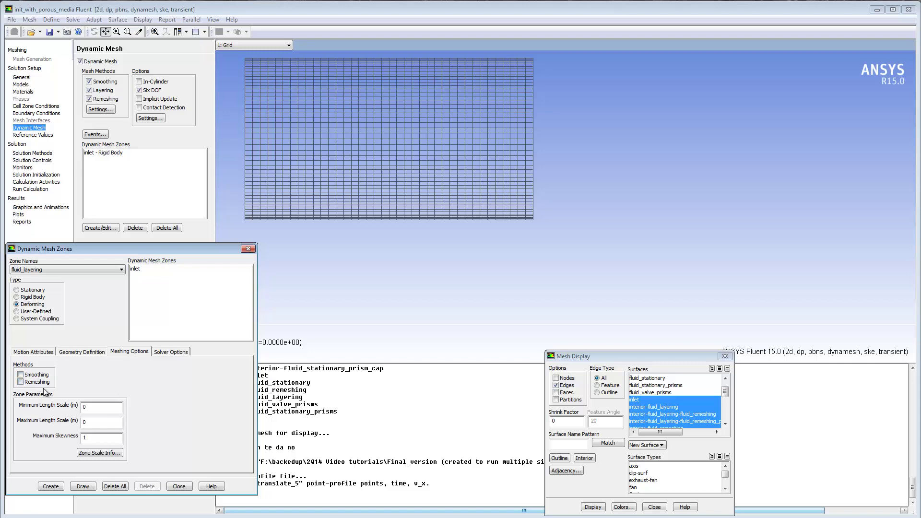
click(50, 486)
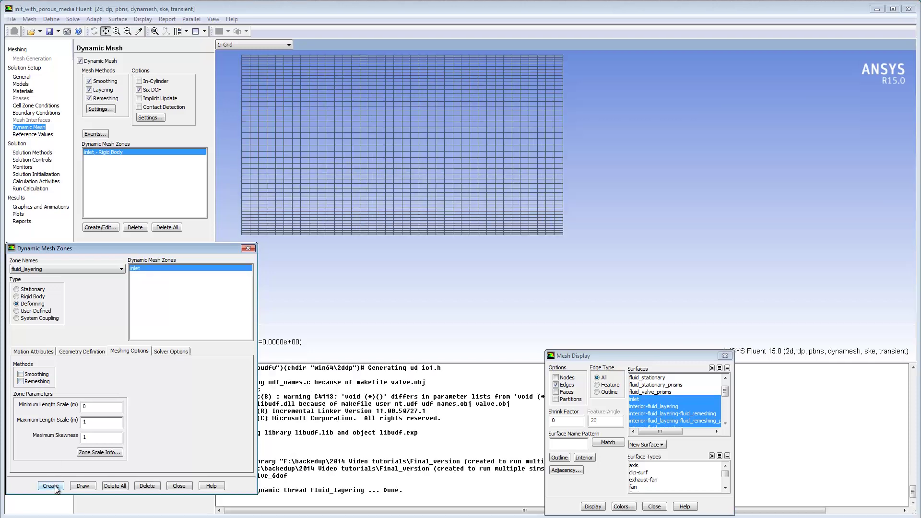
- Draw the valve zone, set it up as a rigid-body dynamic mesh zone, and turn on its Six DOF option
click(78, 269)
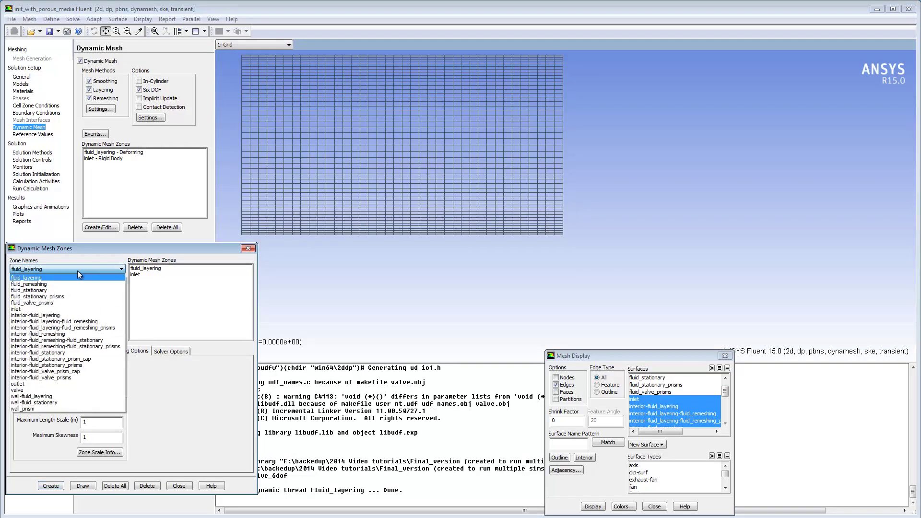
click(56, 390)
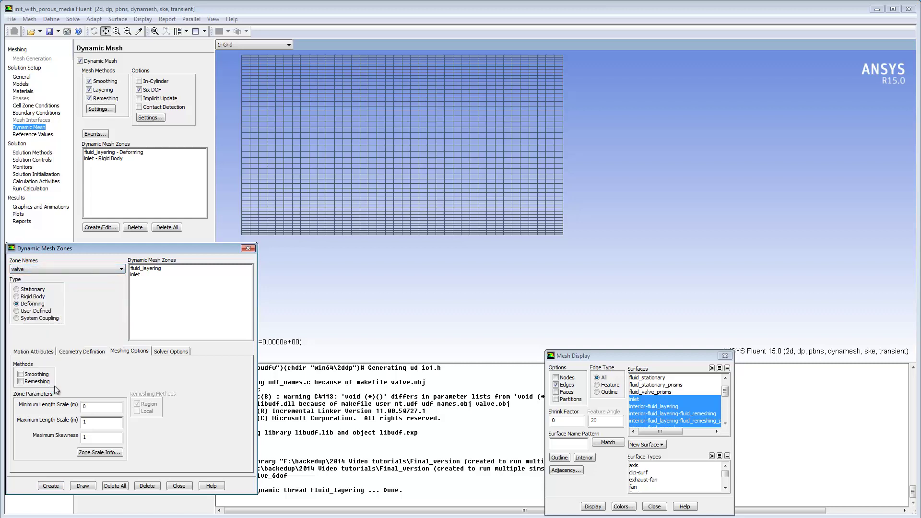
click(79, 489)
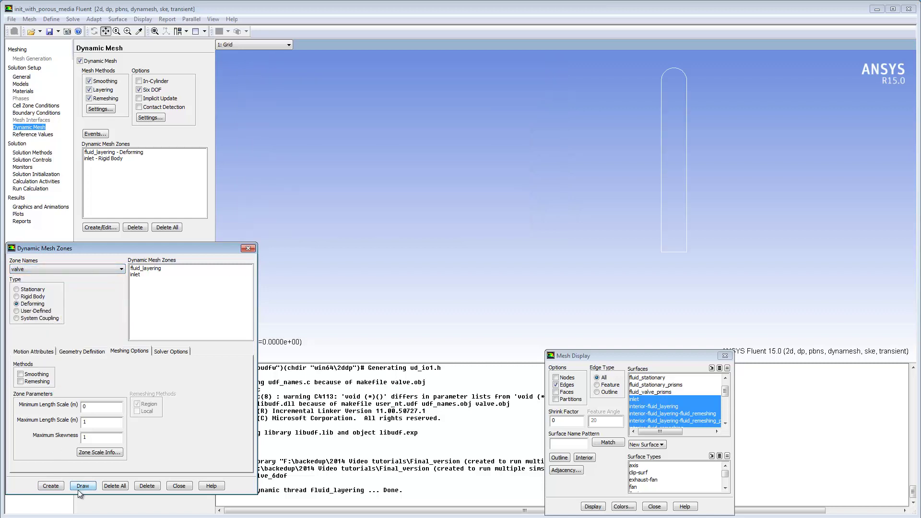
click(39, 297)
click(38, 351)
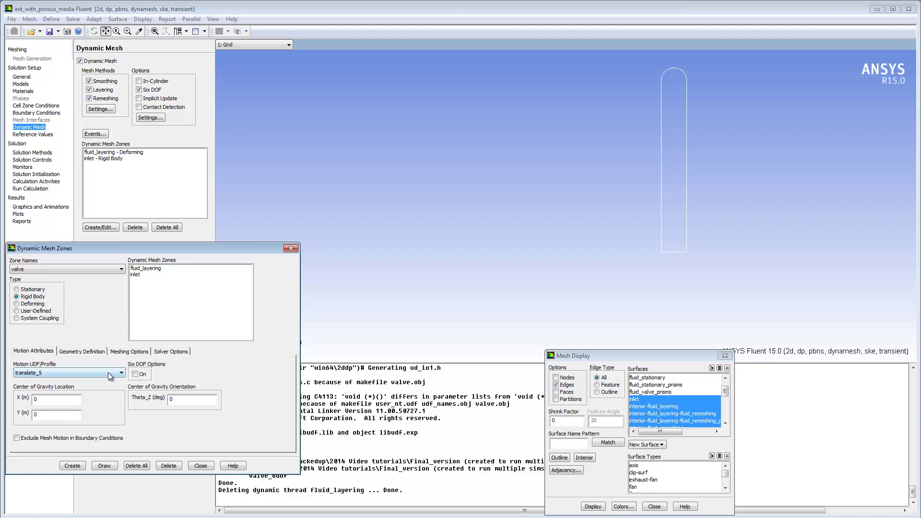
click(136, 374)
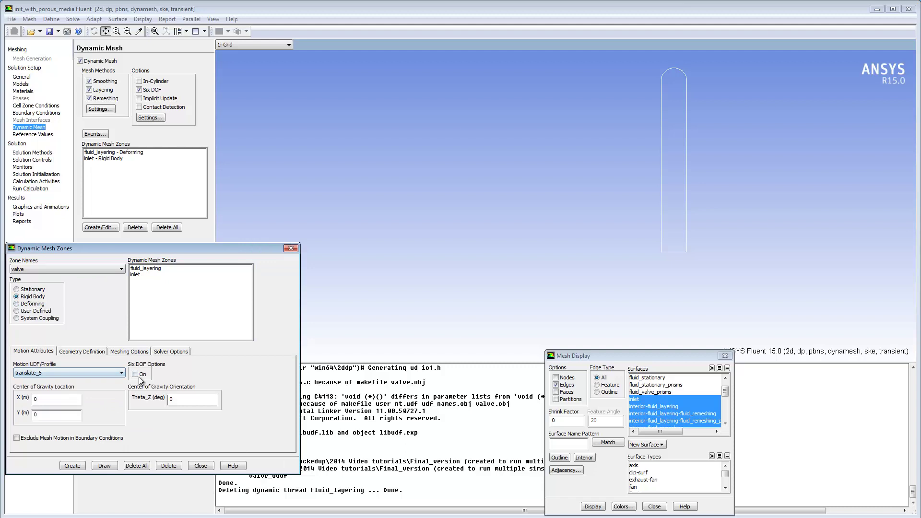
- Bring up the compiled user-defined functions setup and start adding a source file for the valve motion
click(52, 20)
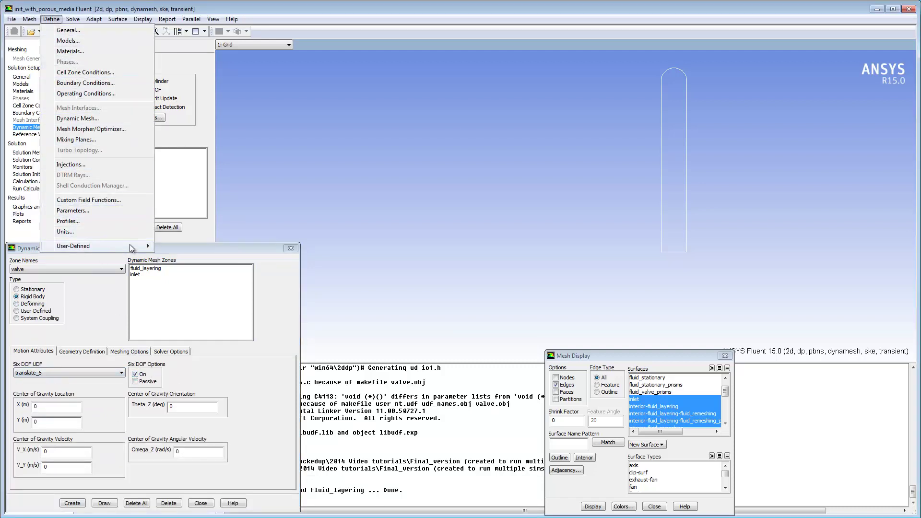
mouse_move(133, 247)
mouse_move(214, 251)
click(264, 257)
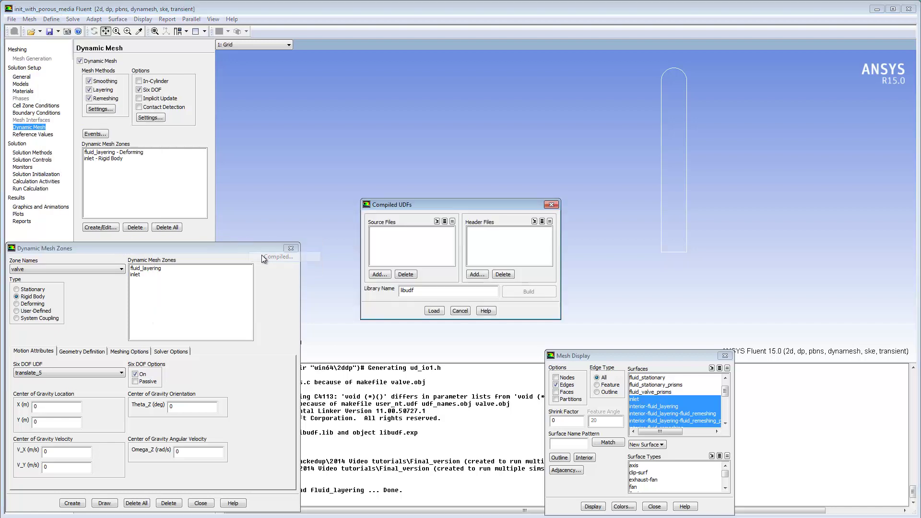
click(378, 274)
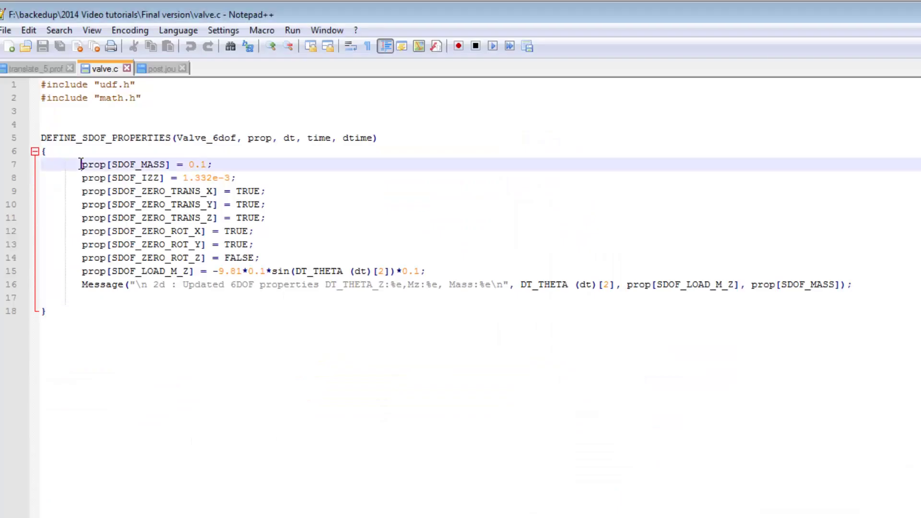
- Examine the mass, inertia, translation and rotation constraints, and Z load moment defined in valve.c in Notepad++
drag(81, 165, 218, 163)
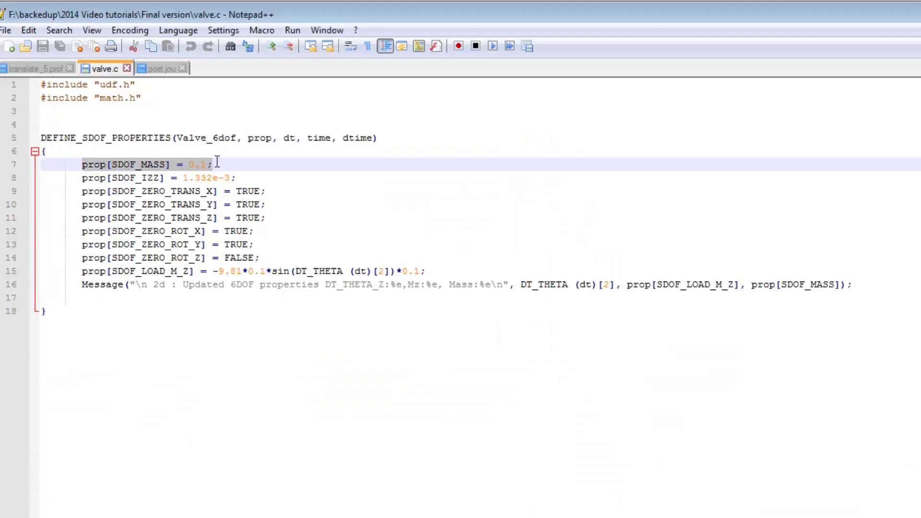
drag(80, 177, 239, 177)
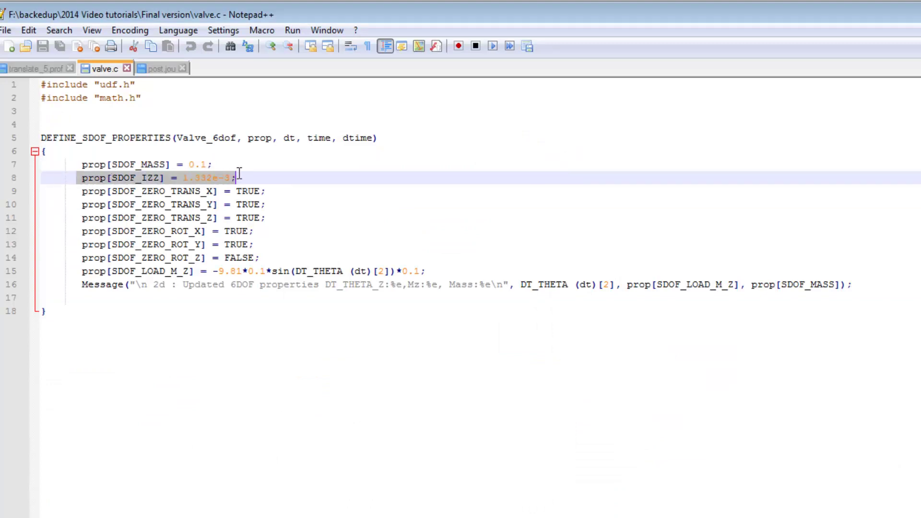
drag(81, 191, 264, 258)
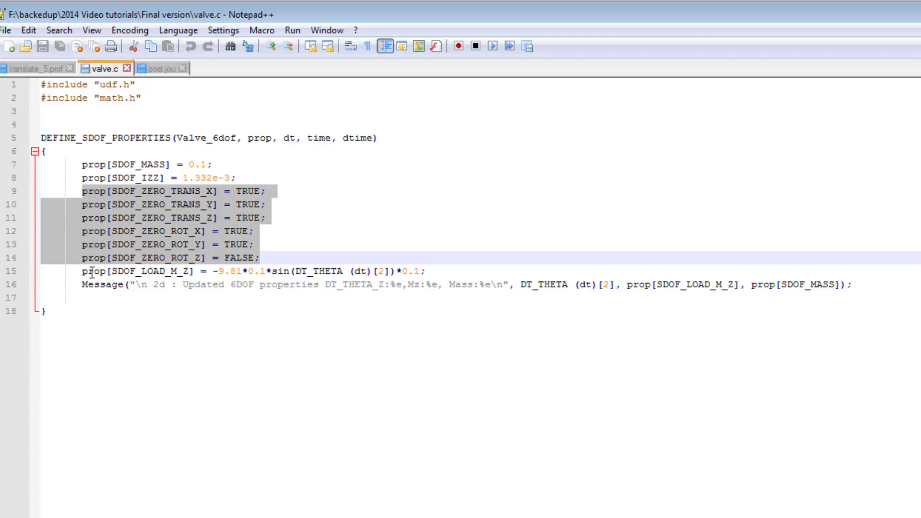
drag(78, 272, 433, 273)
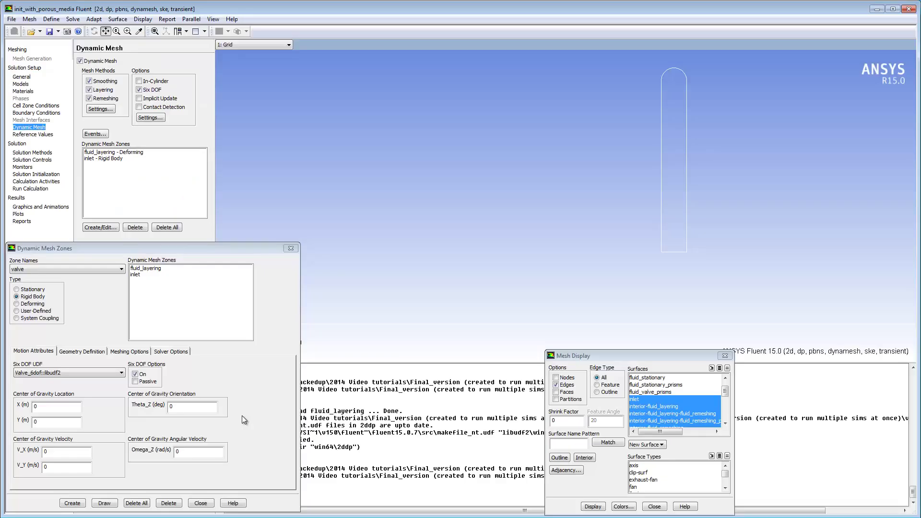
- Create the valve rigid-body zone with Six DOF UDF Valve_6dof::libudf2 and a cell height of 0 m for the adjacent fluid_valve_prisms zone
click(85, 372)
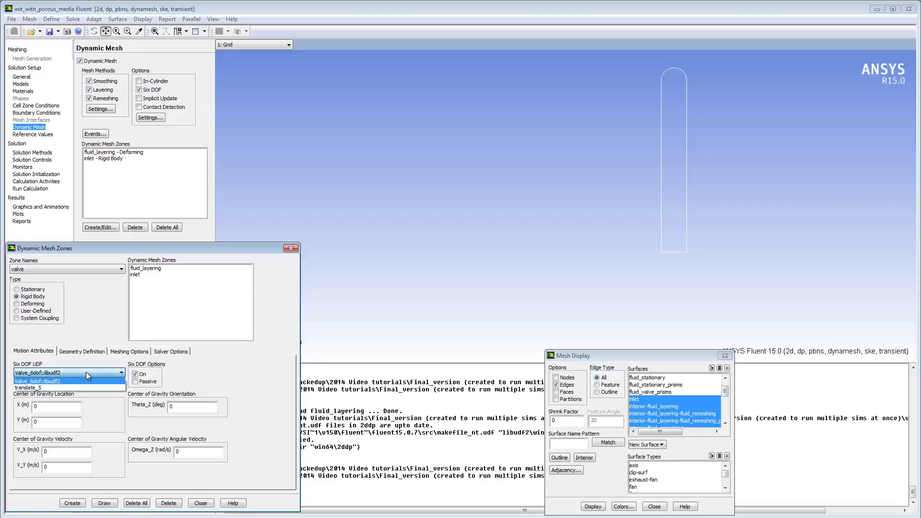
click(85, 373)
click(129, 351)
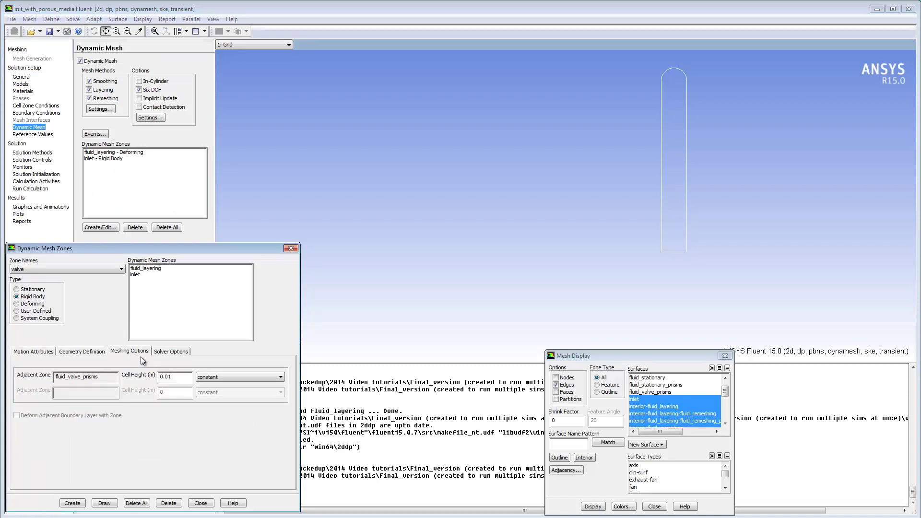
double_click(167, 377)
key(BackSpace)
click(73, 504)
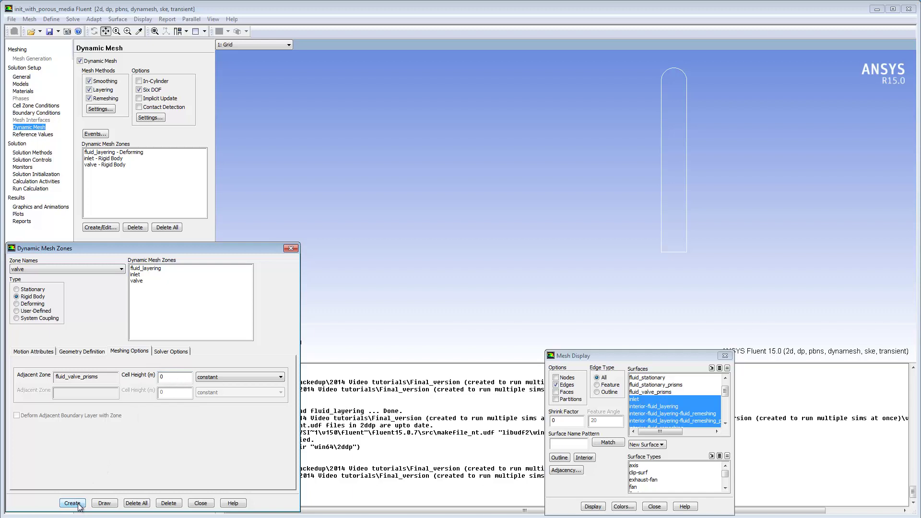
- Draw the fluid_valve_prisms zone and create it as a passive Six DOF rigid body using Valve_6dof::libudf2
click(90, 271)
click(80, 303)
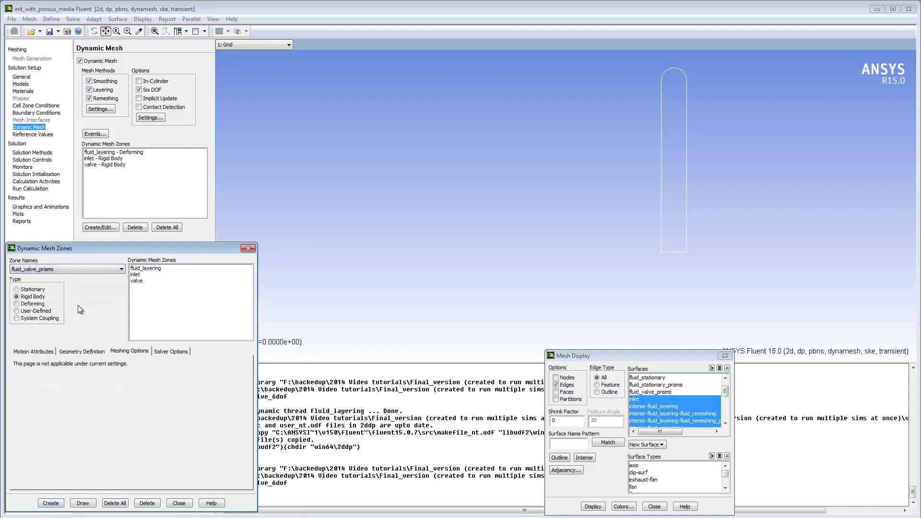
click(84, 504)
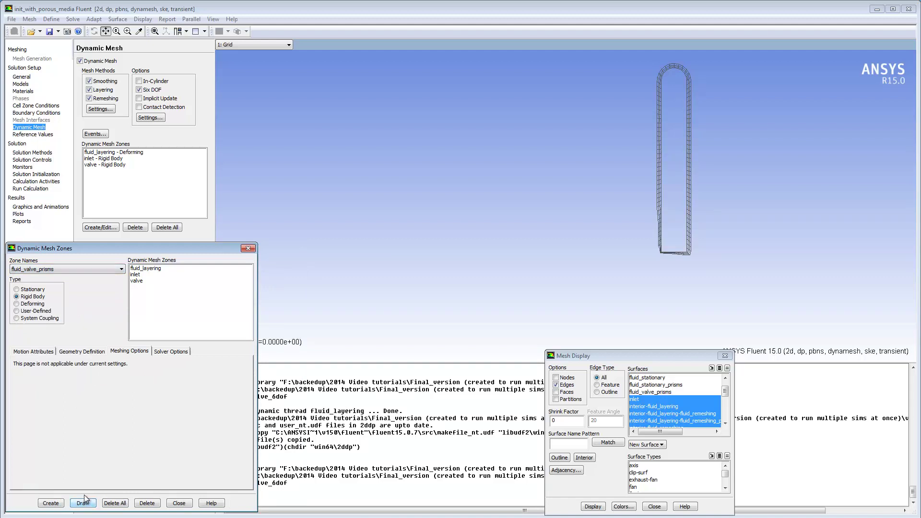
click(51, 351)
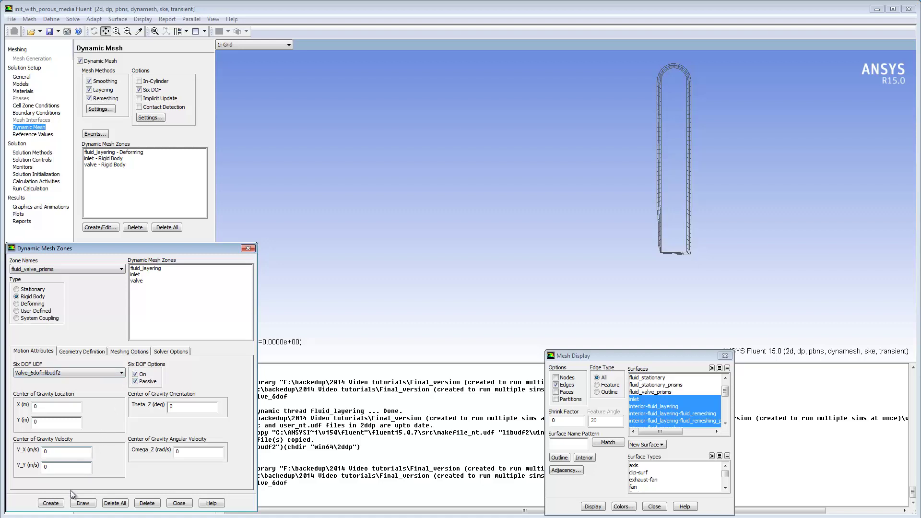
click(60, 505)
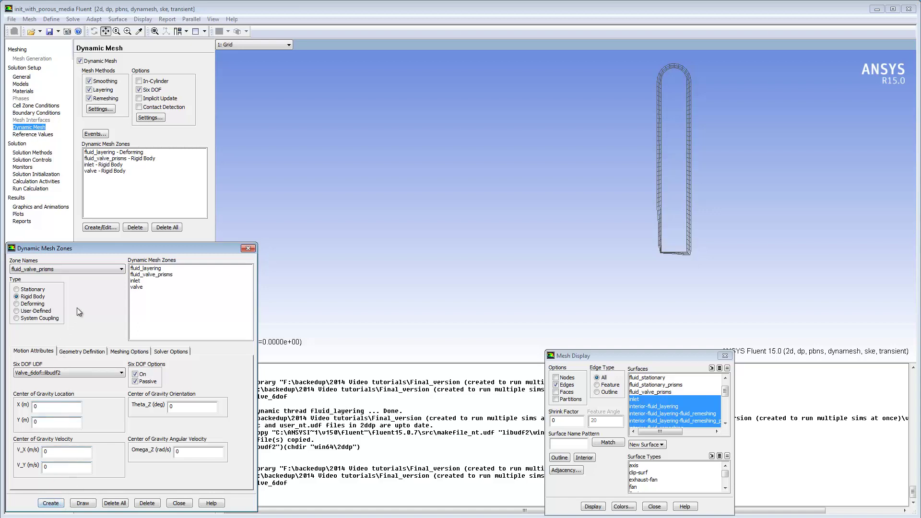
- Draw the fluid_remeshing zone, make it deforming with smoothing and remeshing enabled, and display its zone scale information
click(82, 266)
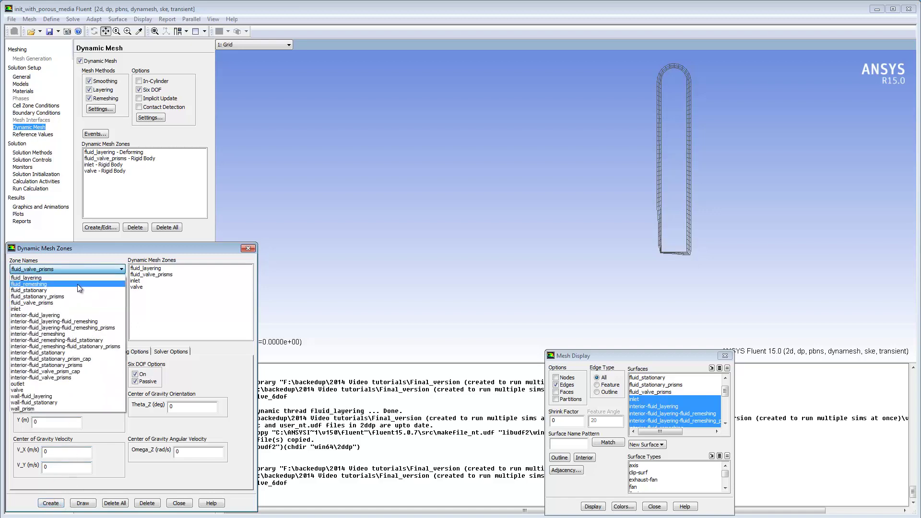
click(76, 284)
click(84, 503)
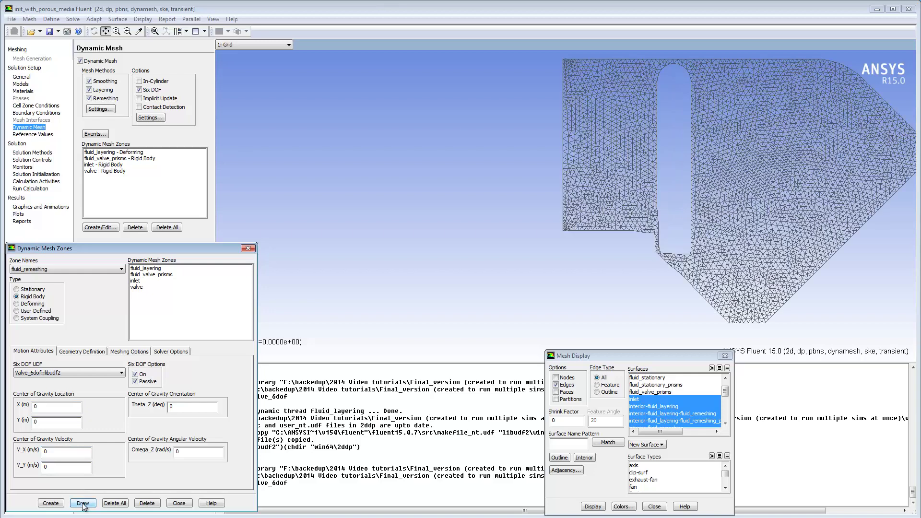
click(43, 306)
click(121, 353)
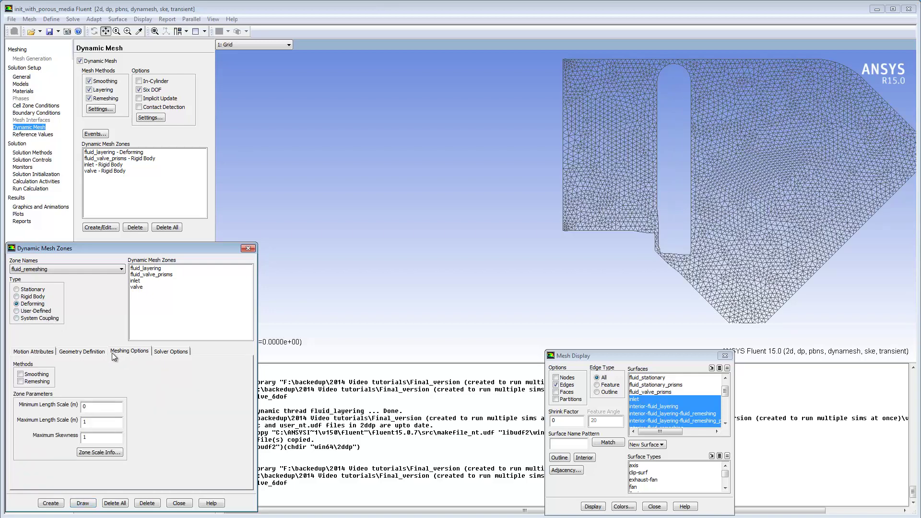
click(42, 374)
click(40, 382)
click(82, 453)
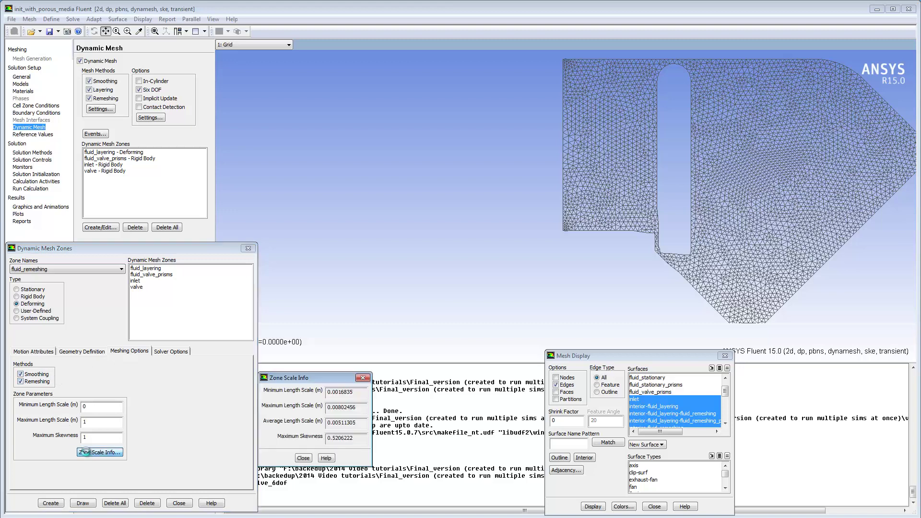
- Create the fluid_remeshing zone with minimum length scale 0.002 m, maximum length scale 0.007 m and maximum skewness 0.7
click(96, 408)
text(.0)
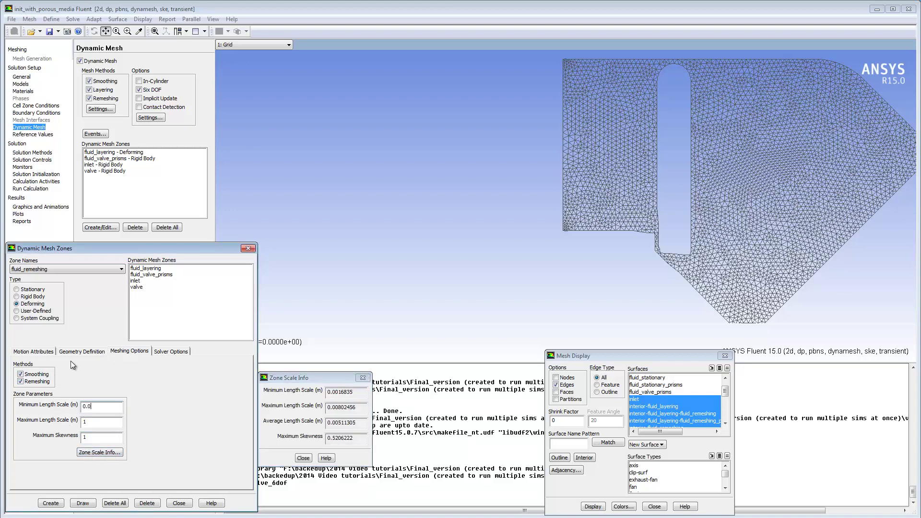
text(02)
key(Tab)
text(0.007)
key(Tab)
text(0.)
click(303, 458)
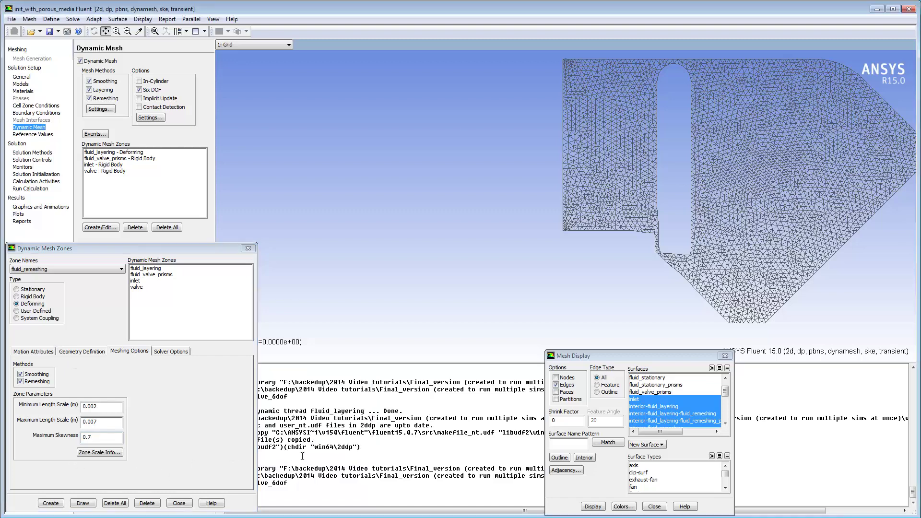
click(51, 504)
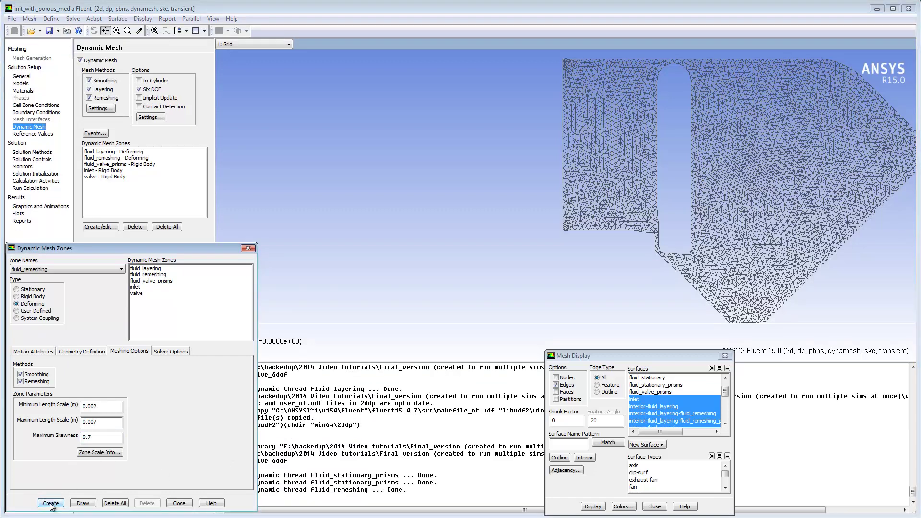
- Draw the fluid_stationary_prisms zone, create it as a stationary dynamic mesh zone, and close the zone definitions
click(99, 269)
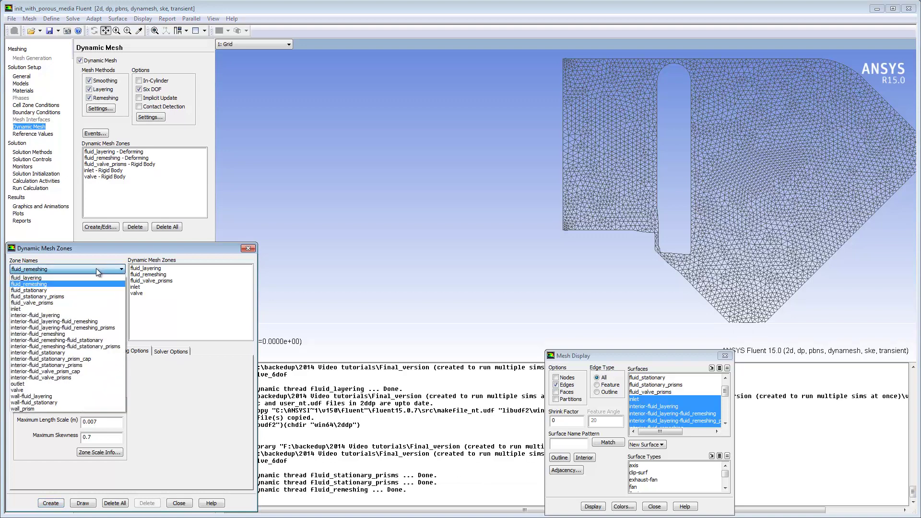
click(74, 297)
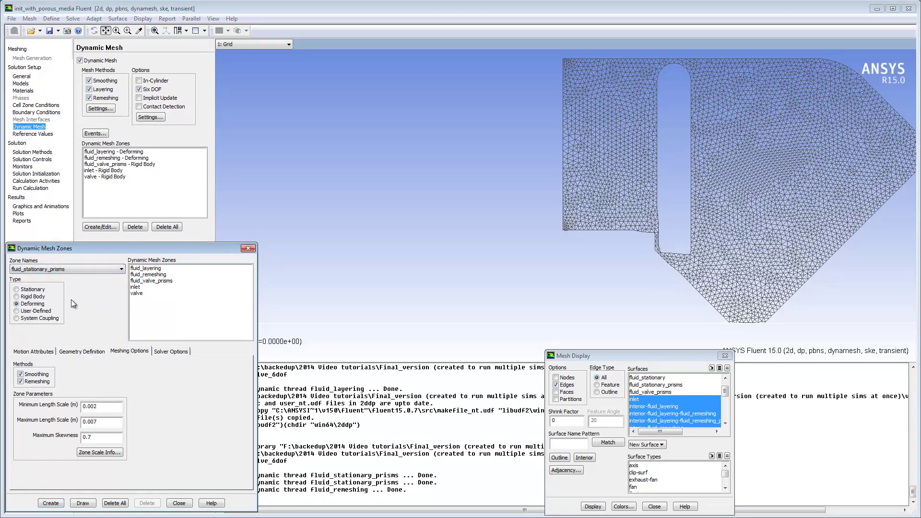
click(91, 505)
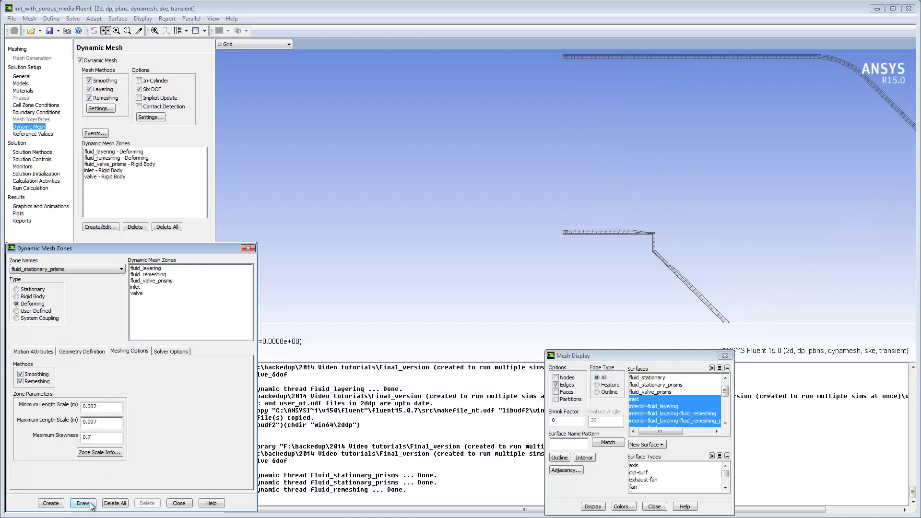
click(43, 290)
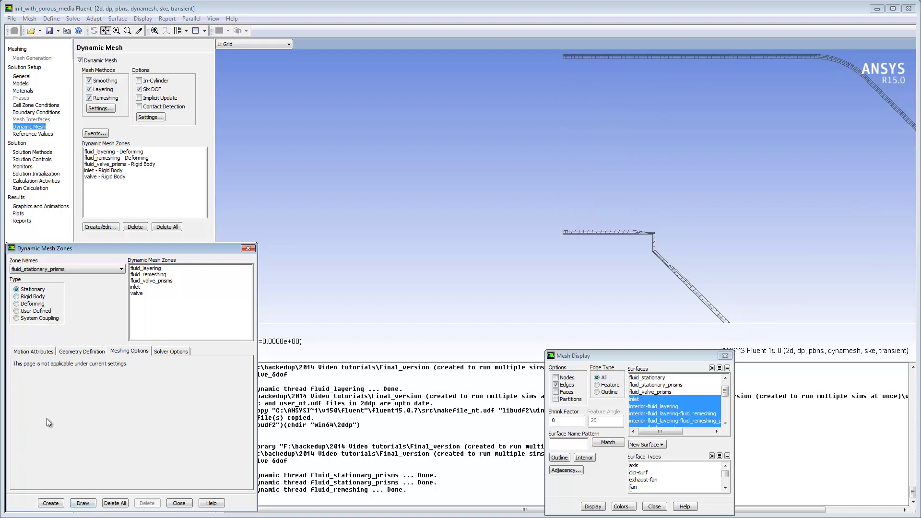
click(51, 503)
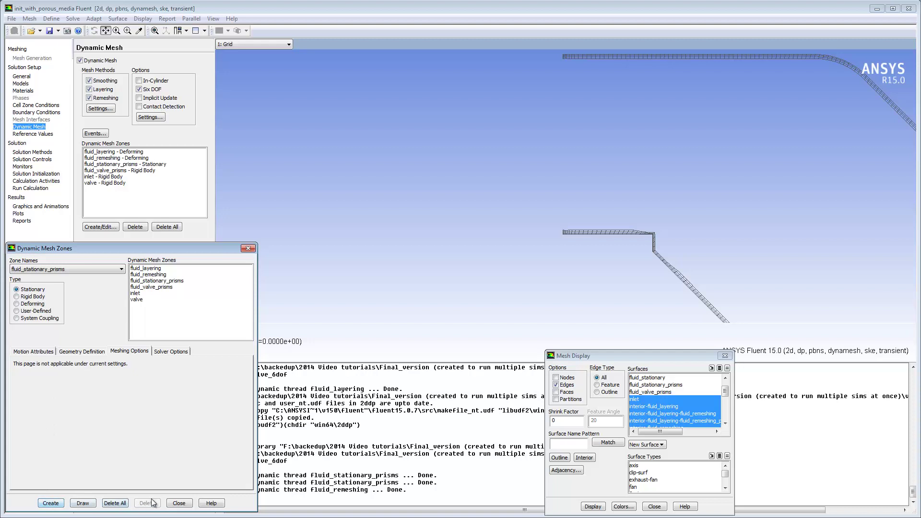
click(179, 504)
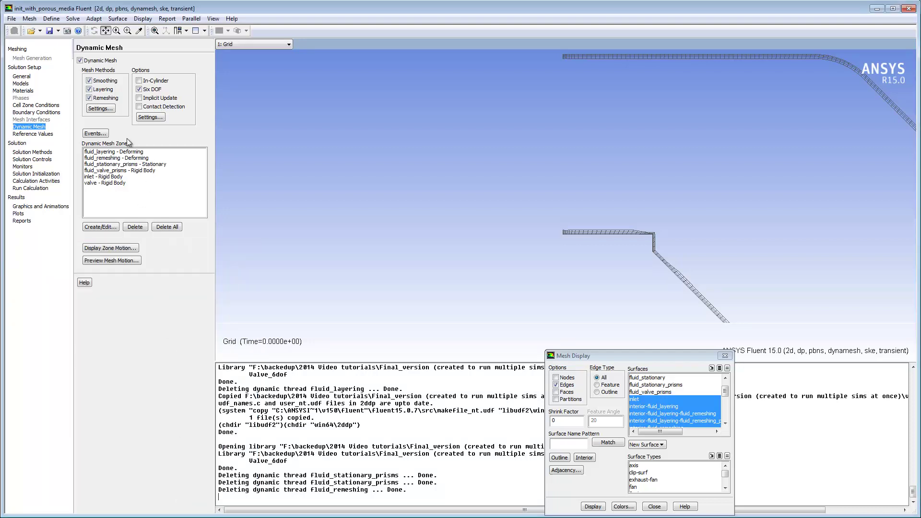